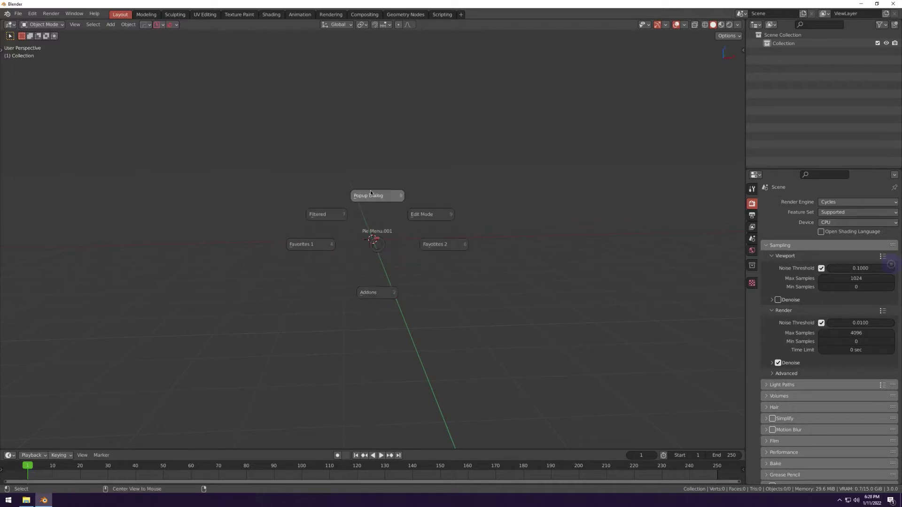
Step: Review the enabled add-ons and the Cycles render devices in the Blender preferences, and close them
key("alt+q")
left_click(354, 209)
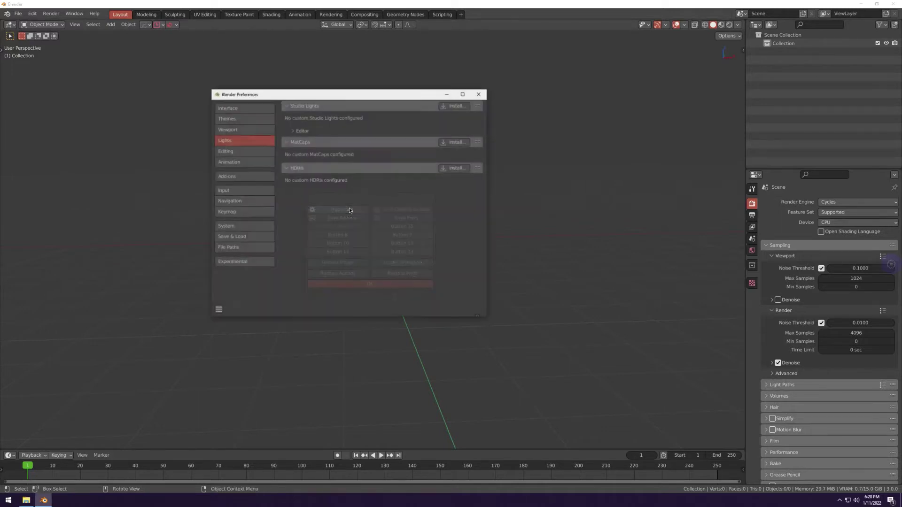
left_click(244, 177)
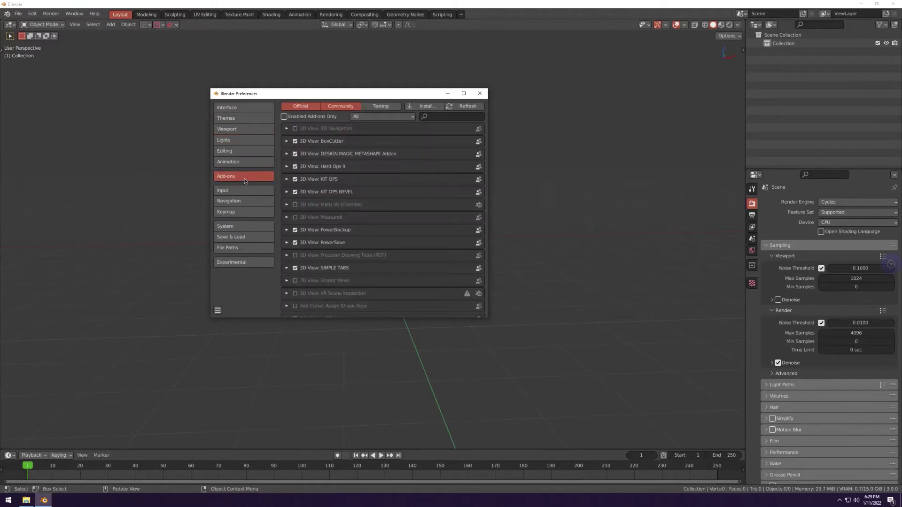
left_click(239, 227)
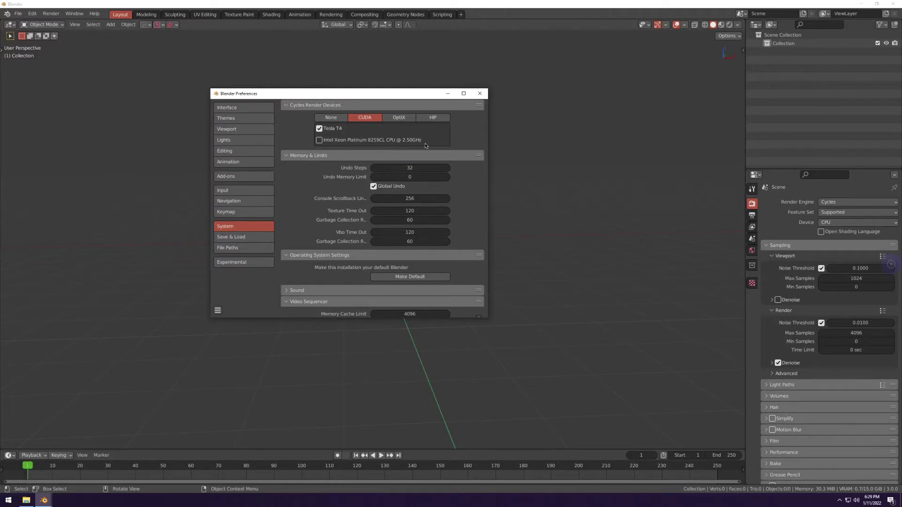
left_click(480, 93)
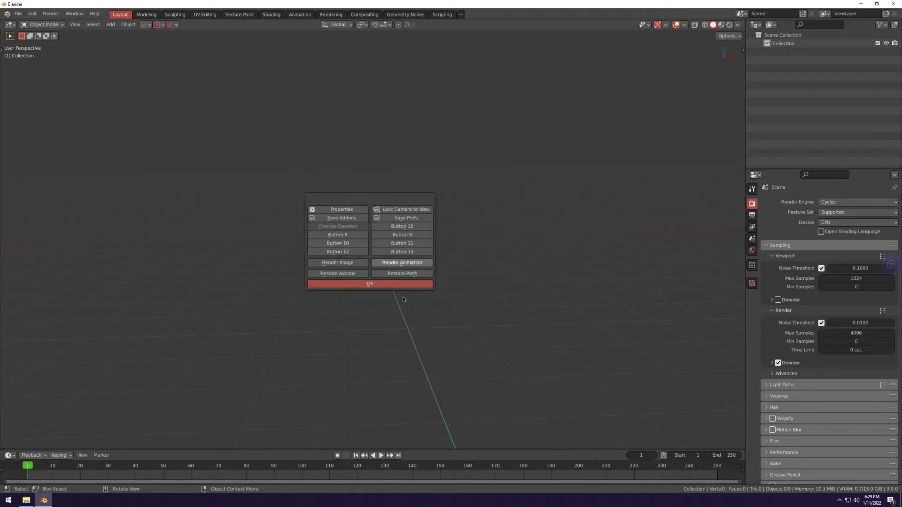
left_click(403, 284)
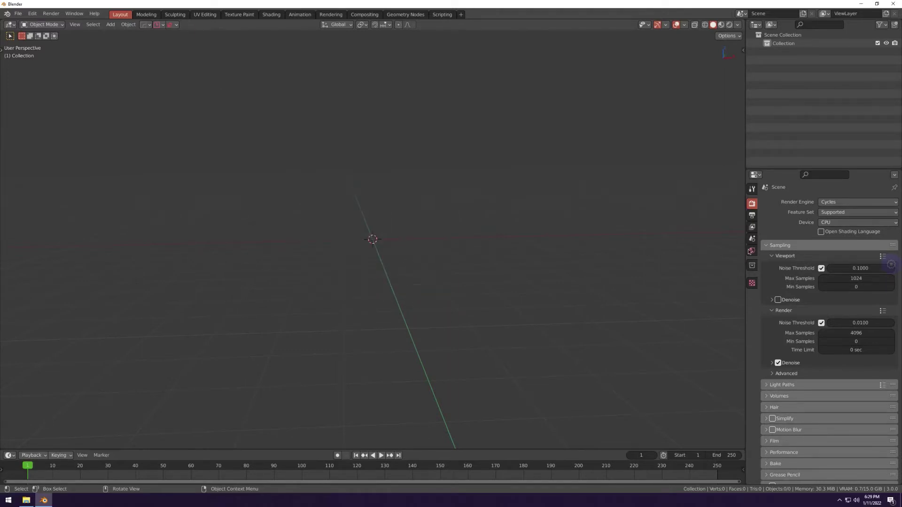
left_click(830, 223)
left_click(773, 396)
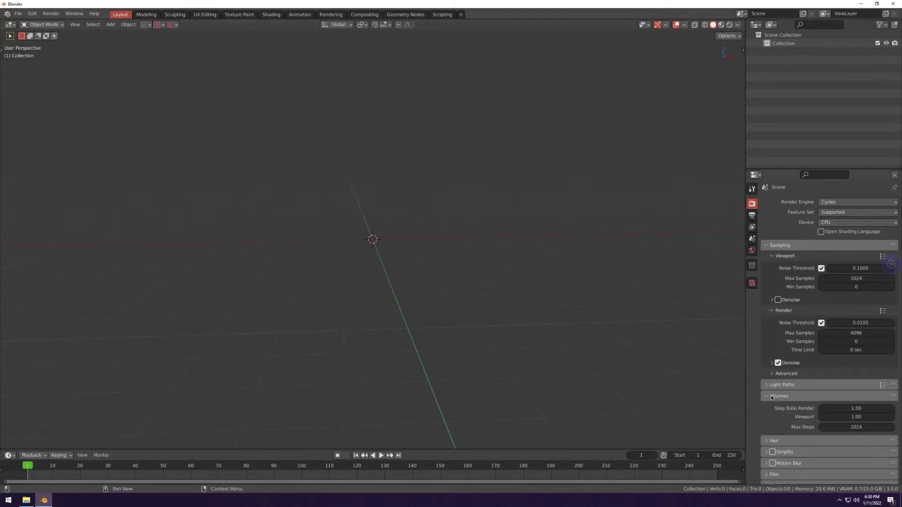
left_click(772, 396)
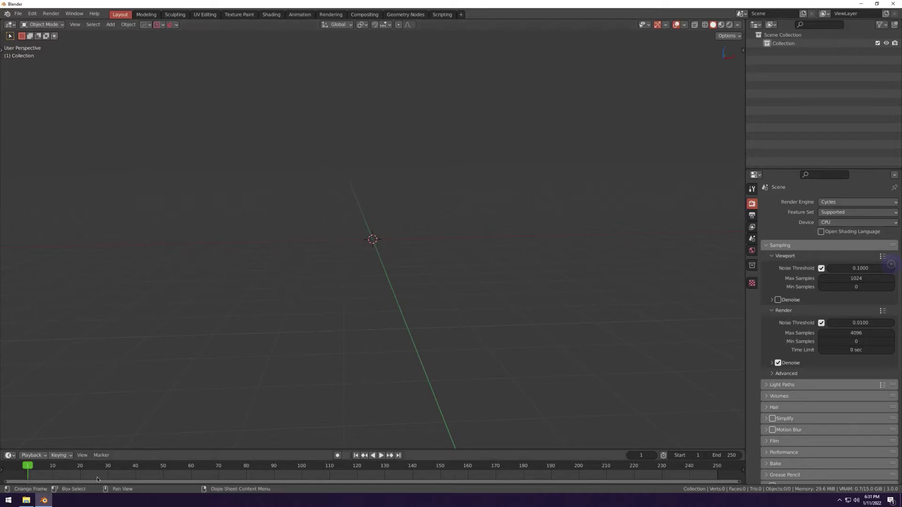
Step: Check the programs installed on the Windows desktop, and return to the Blender window
left_click(44, 500)
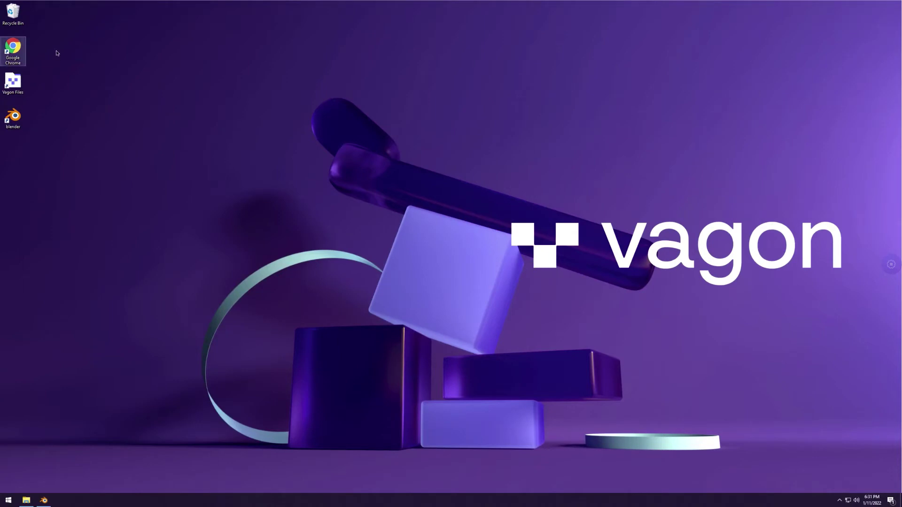
left_click(8, 501)
left_click(7, 503)
left_click(8, 500)
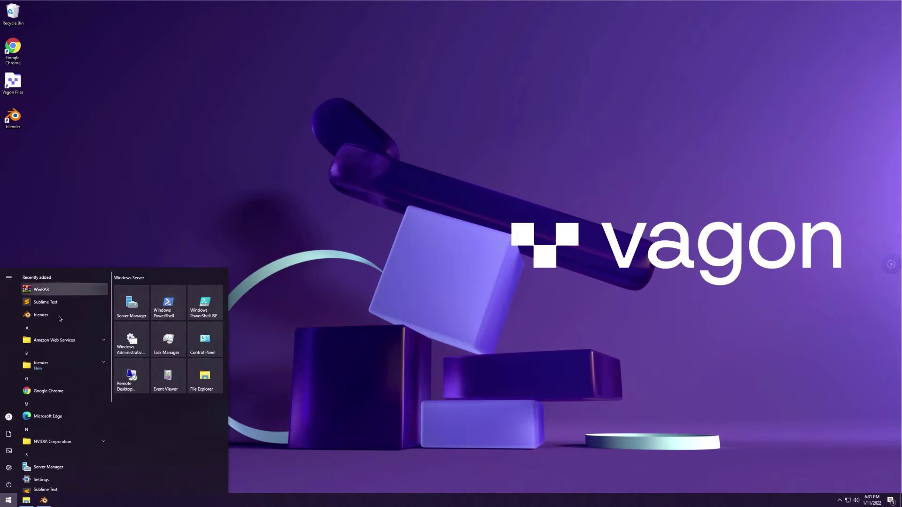
left_click(288, 181)
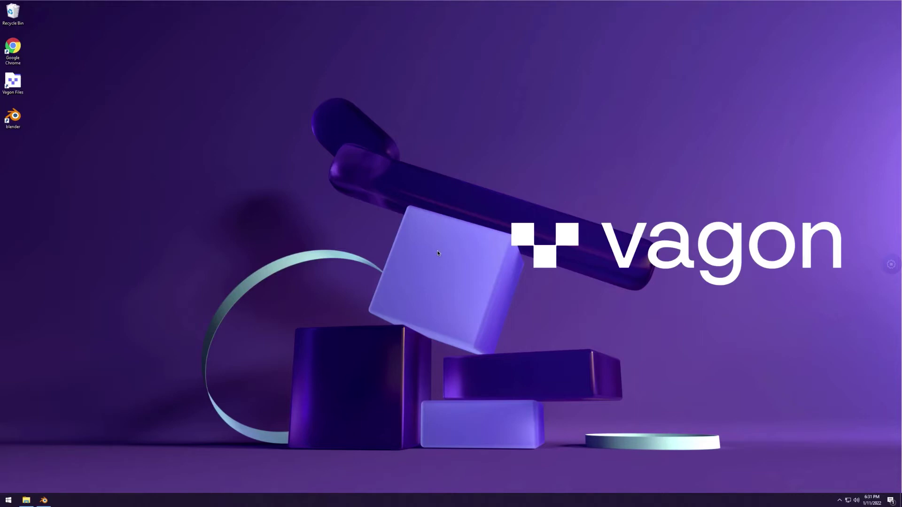
left_click(43, 501)
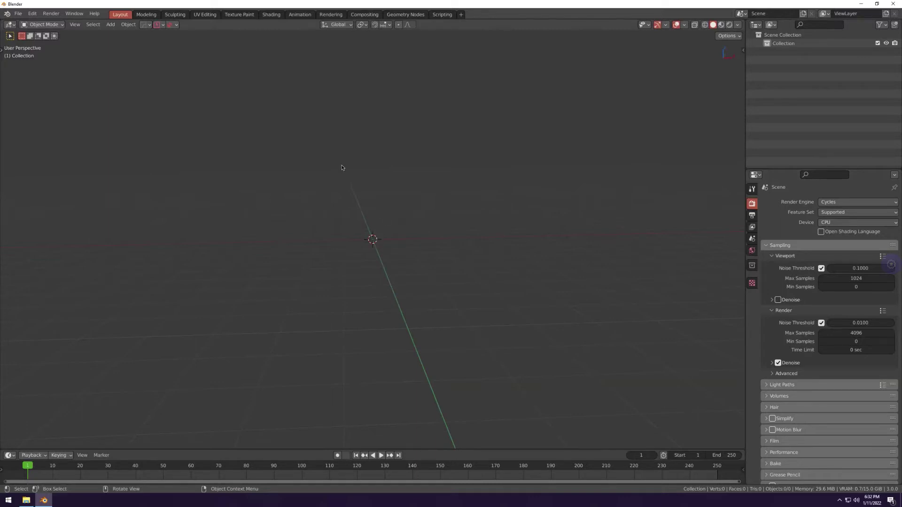
Step: Open cw-Compositor.blend from the Downloads\Blender folder, discarding the changes to the untitled file
left_click(19, 14)
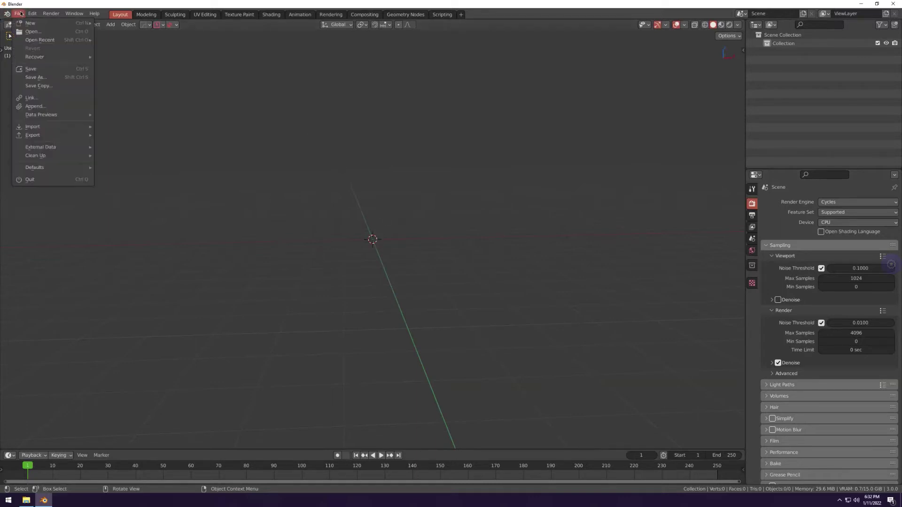
mouse_move(45, 61)
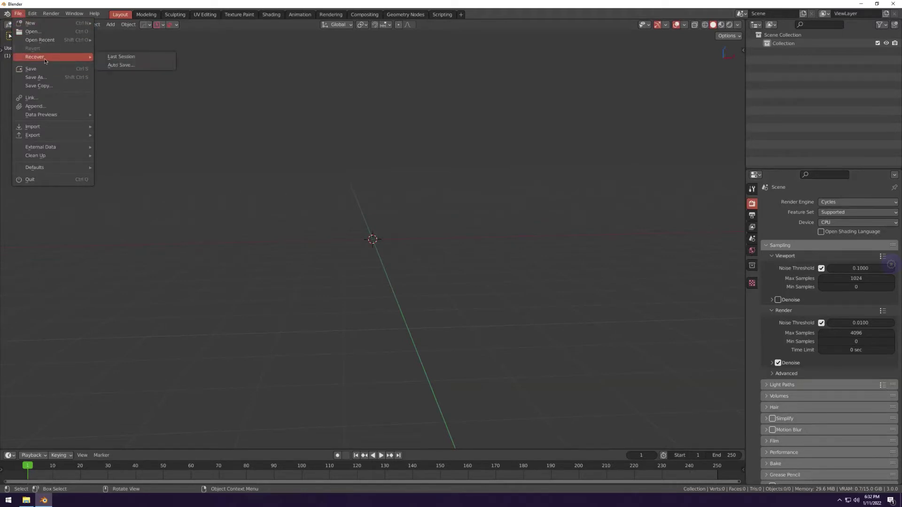
left_click(42, 33)
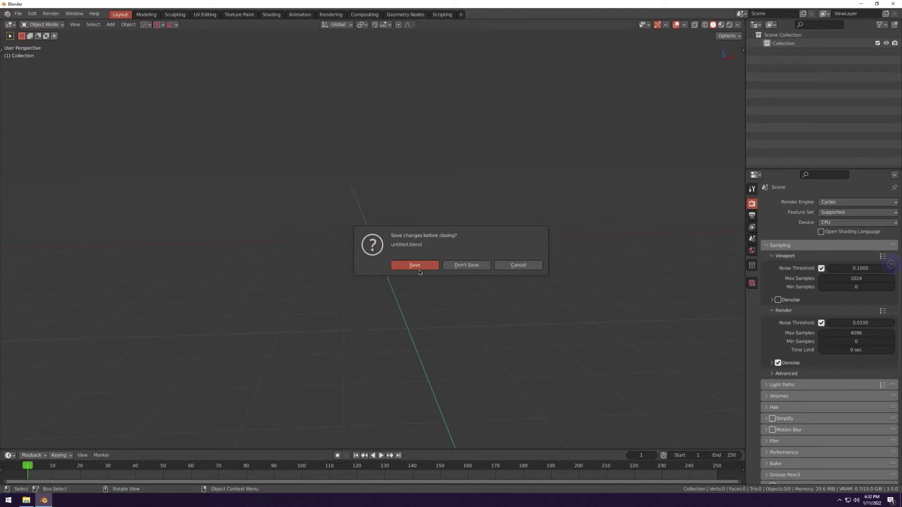
left_click(465, 265)
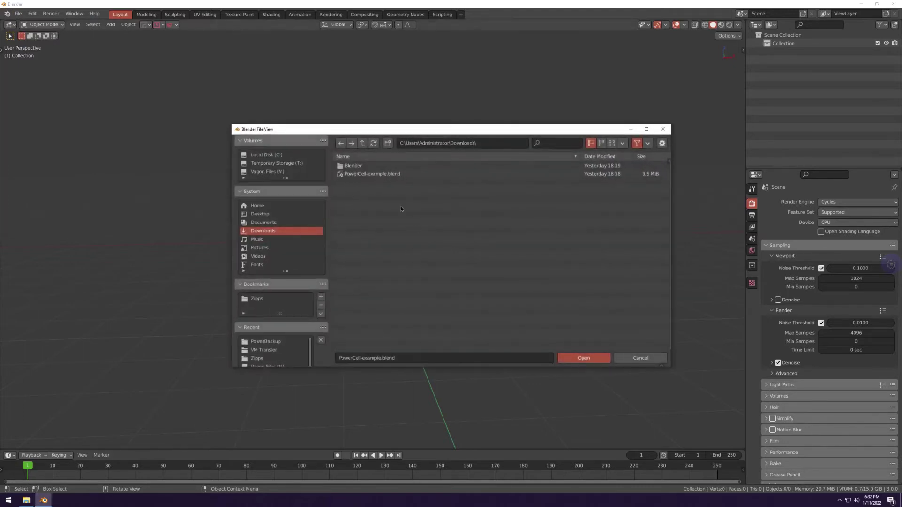
left_click(362, 143)
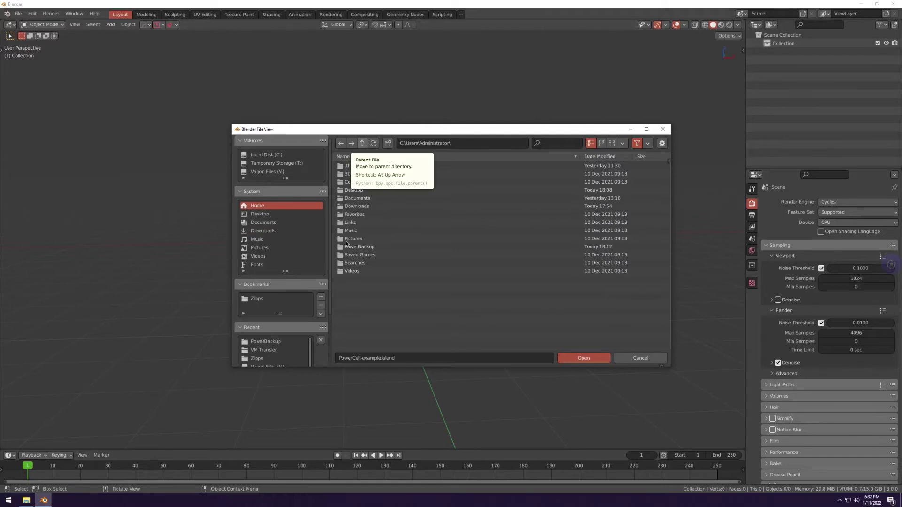
left_click(272, 298)
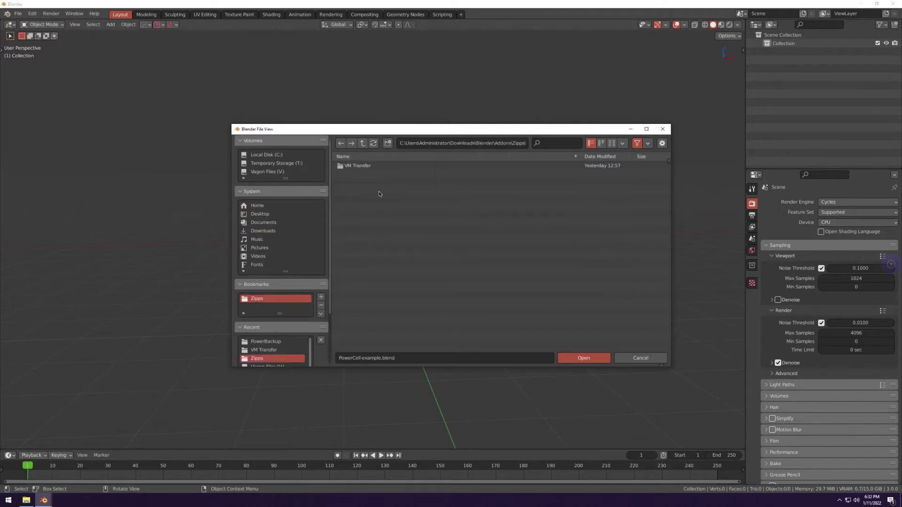
left_click(363, 144)
left_click(362, 143)
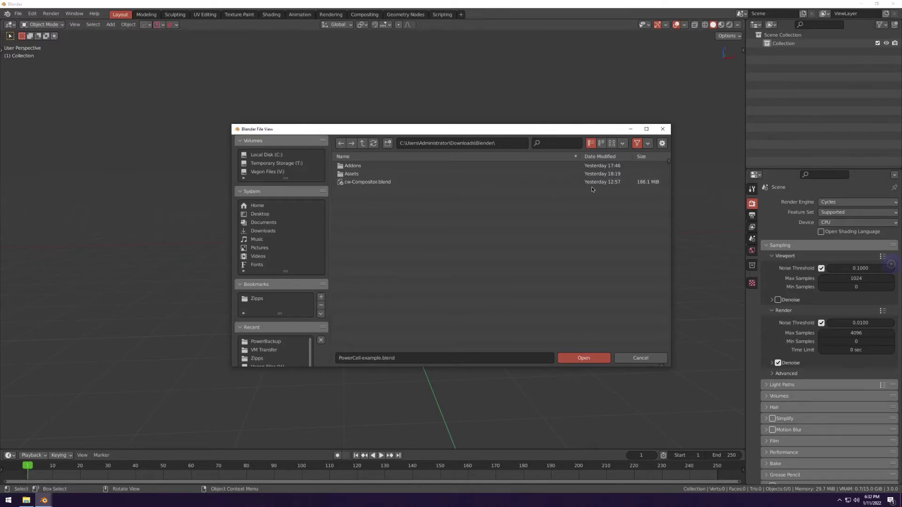
left_click(363, 184)
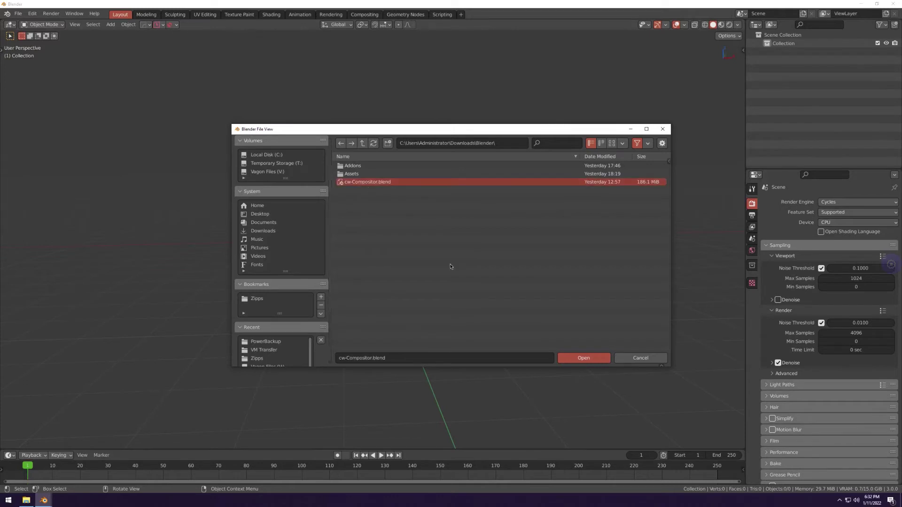
left_click(586, 362)
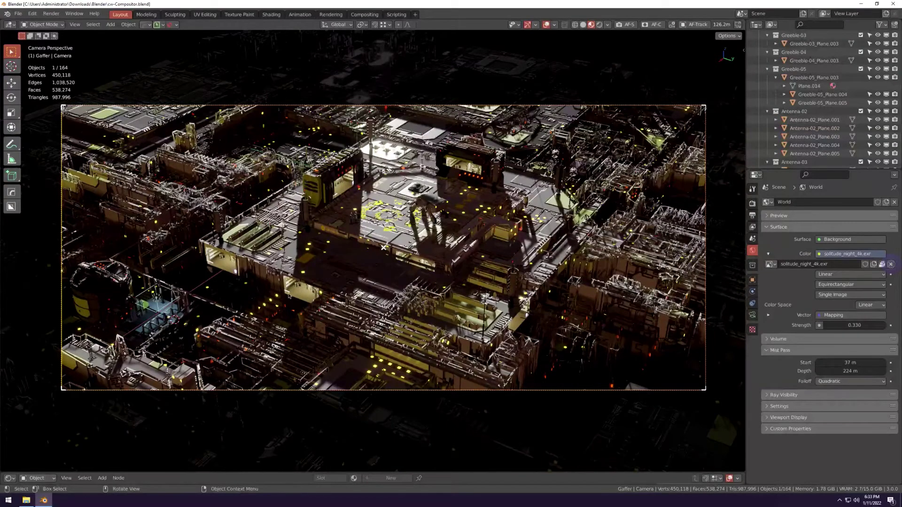
Step: Examine the whole city model from outside the camera view and its central platform up close
middle_click_drag(383, 248, 494, 296)
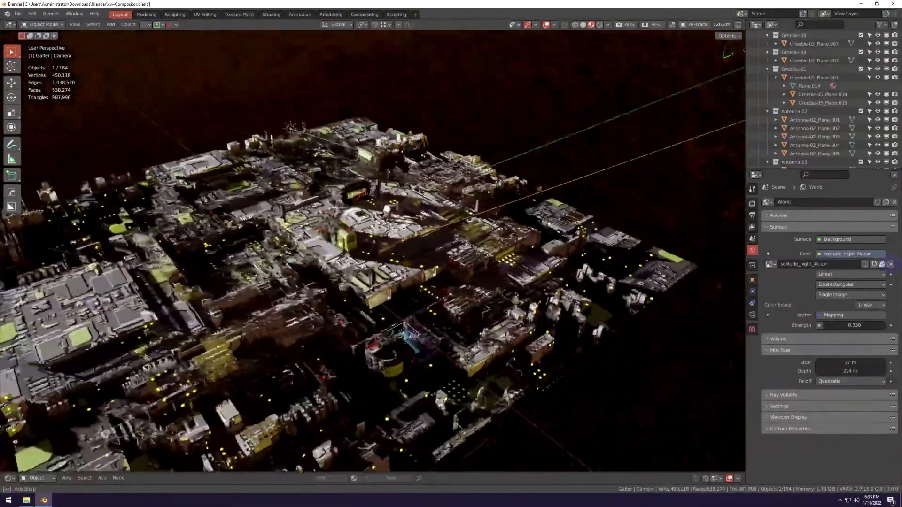
middle_click_drag(516, 294, 567, 285)
scroll(567, 284, "down", 4)
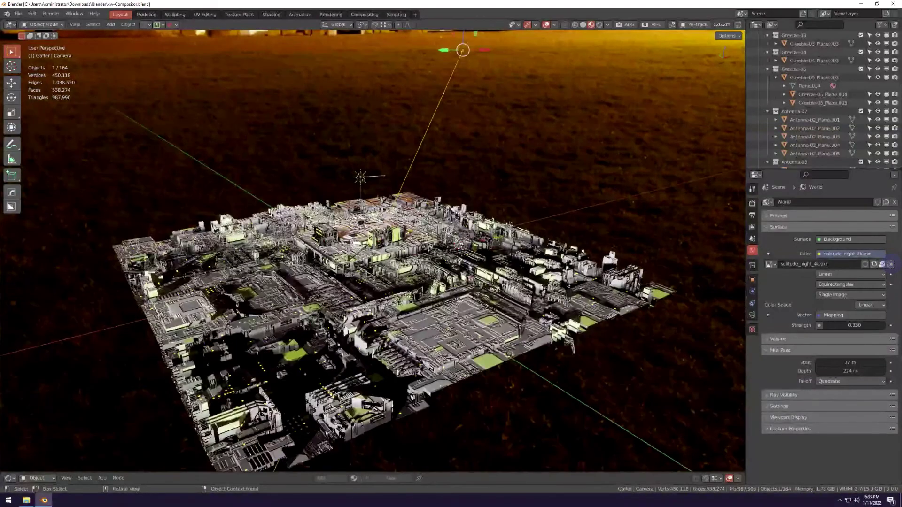
scroll(567, 284, "up", 7)
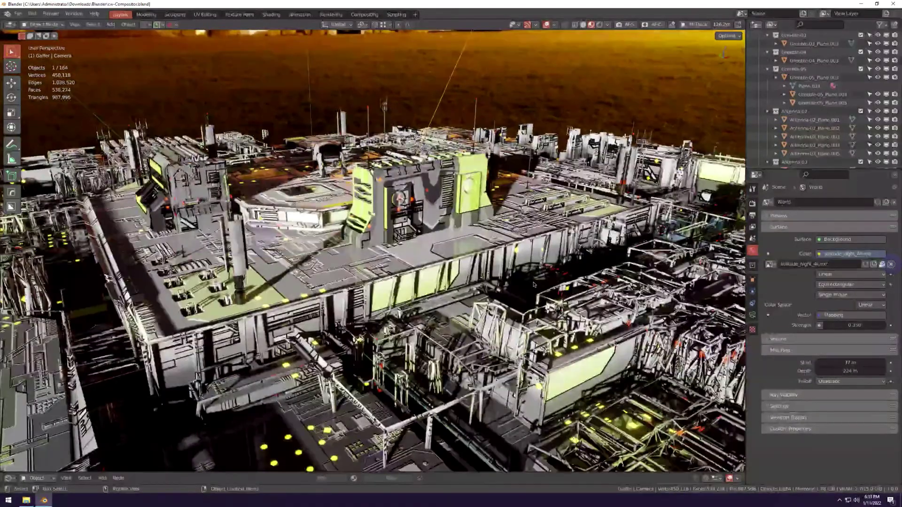
Step: Preview the city scene in Rendered shading and show its Cycles render settings
middle_click_drag(533, 284, 342, 279)
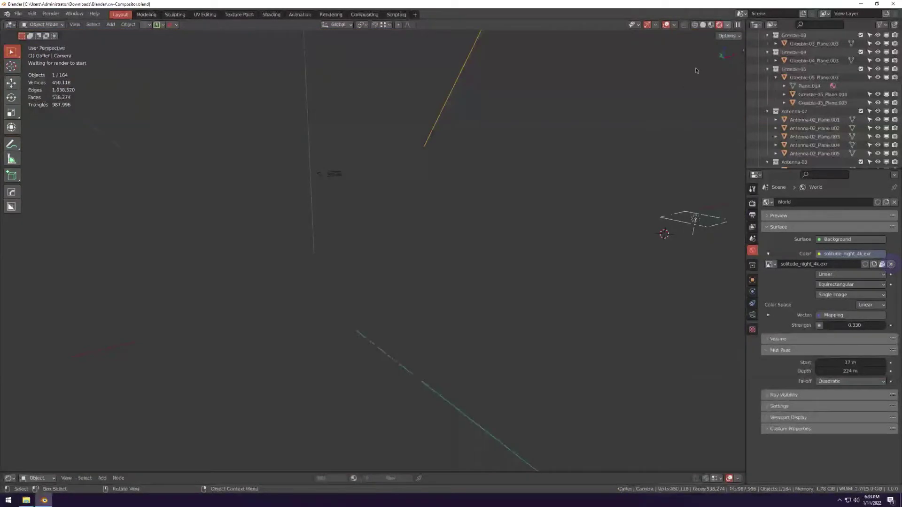
left_click(463, 225)
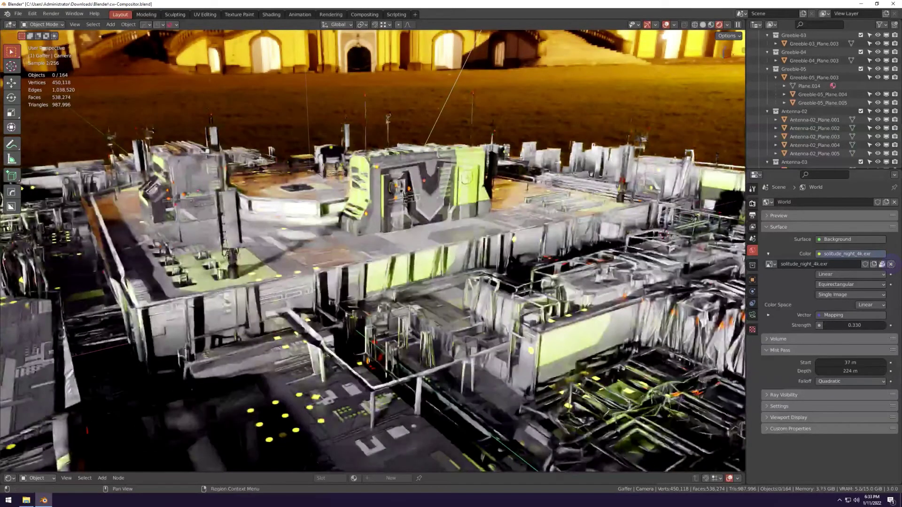
left_click(752, 203)
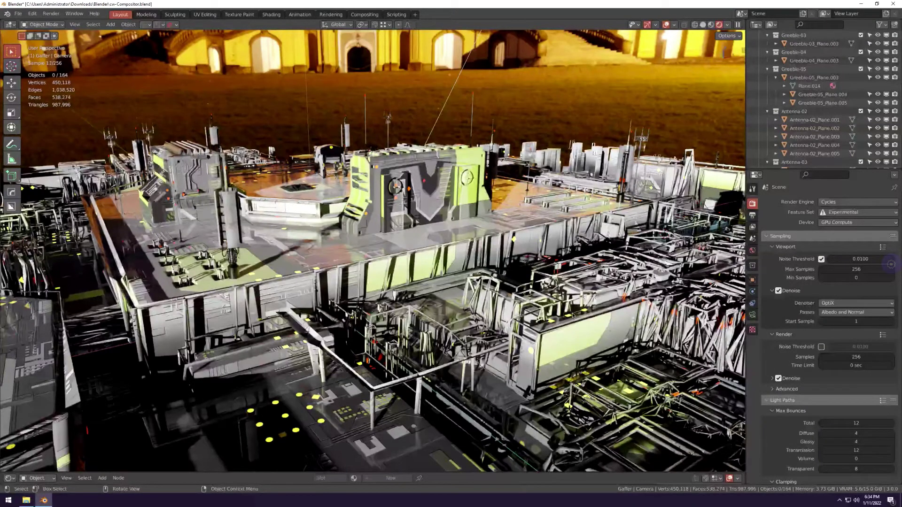
Step: Check the rendered central platform from other angles, and switch the viewport to Solid shading
middle_click_drag(566, 313, 511, 264)
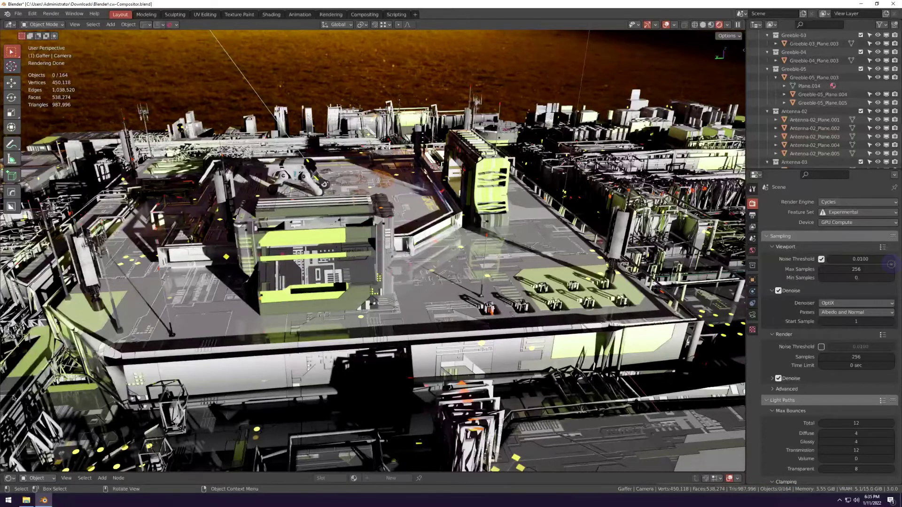
middle_click_drag(437, 249, 373, 252)
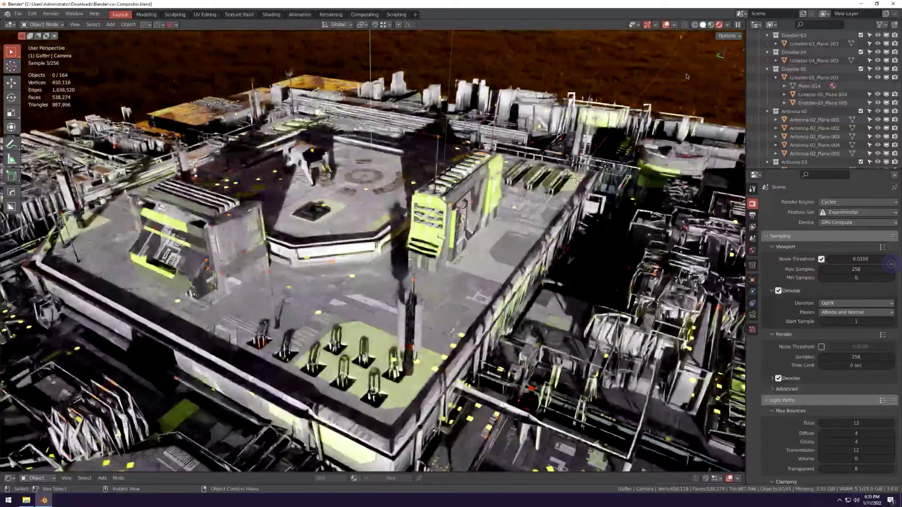
key("z")
key("6")
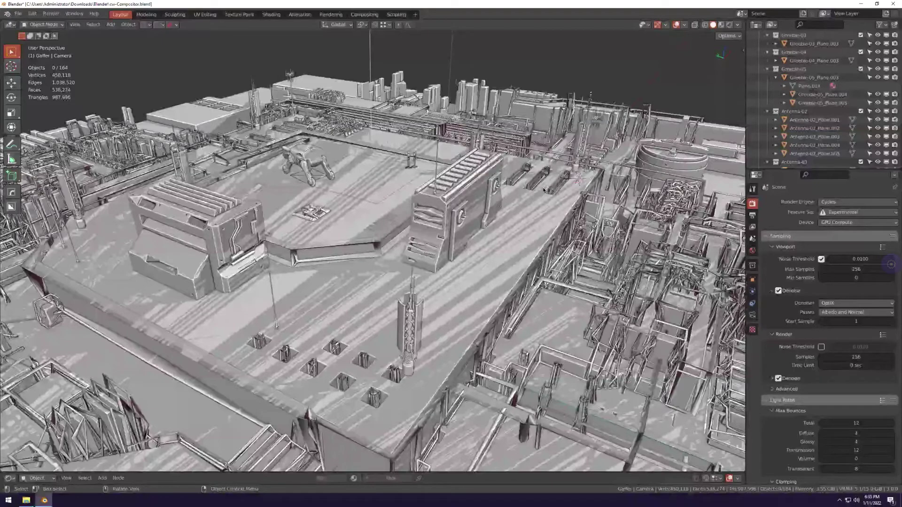
Step: Switch to the web browser and look through the search results for the Intel Xeon Platinum 8259CL
key("super+Tab")
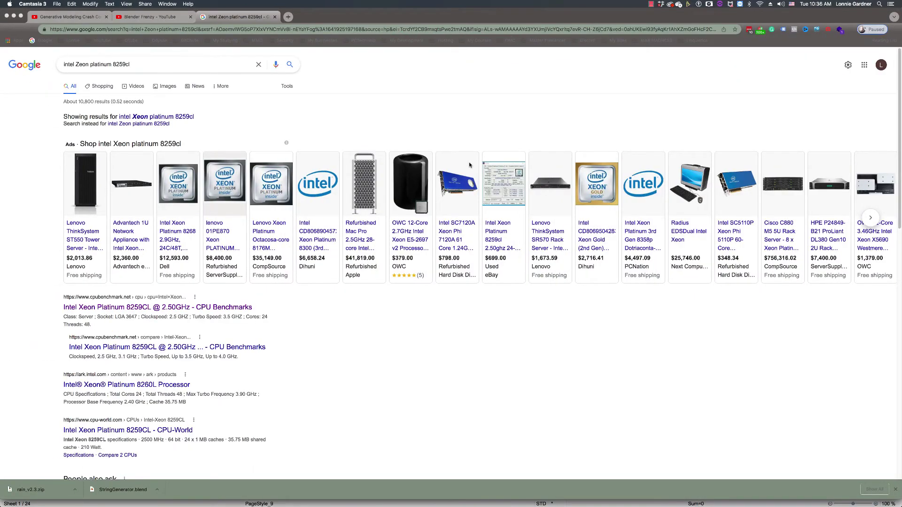
scroll(467, 169, "down", 15)
scroll(467, 169, "up", 15)
scroll(468, 170, "up", 1)
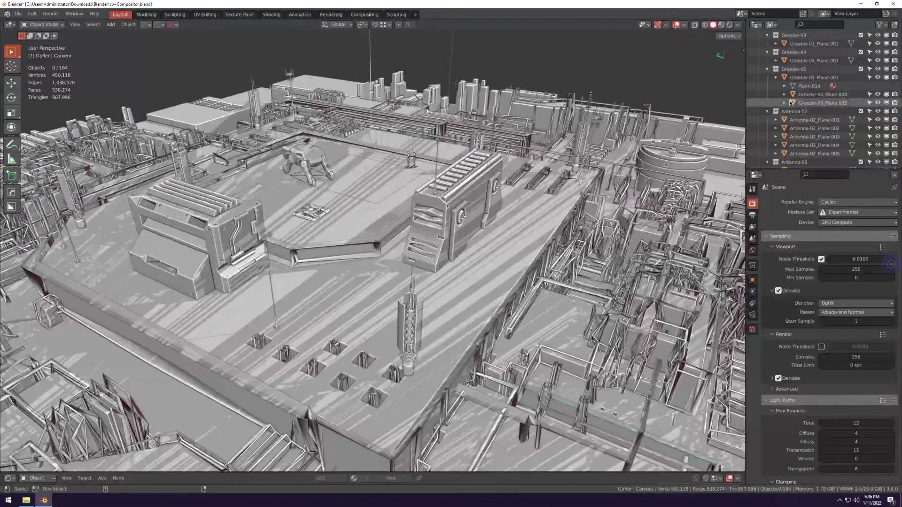
scroll(791, 102, "right", 2, "ctrl")
scroll(790, 102, "left", 2, "ctrl")
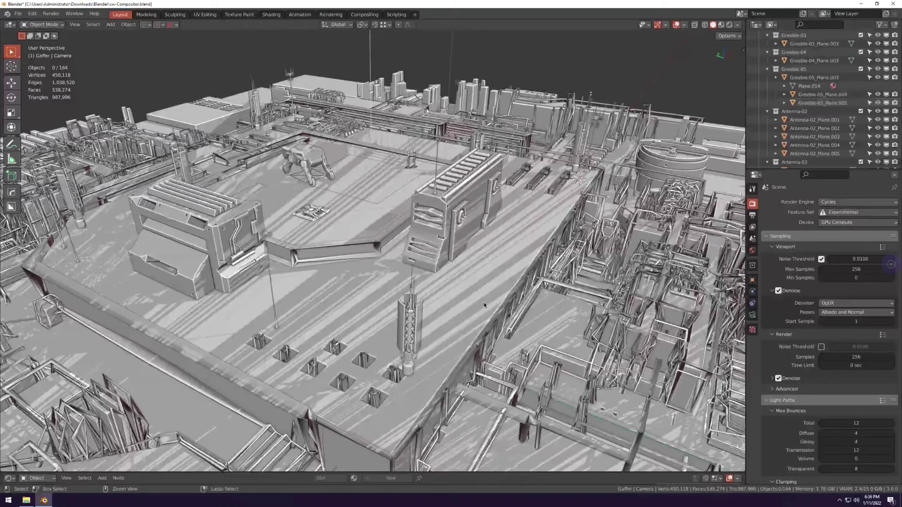
middle_click_drag(483, 302, 464, 264, "ctrl")
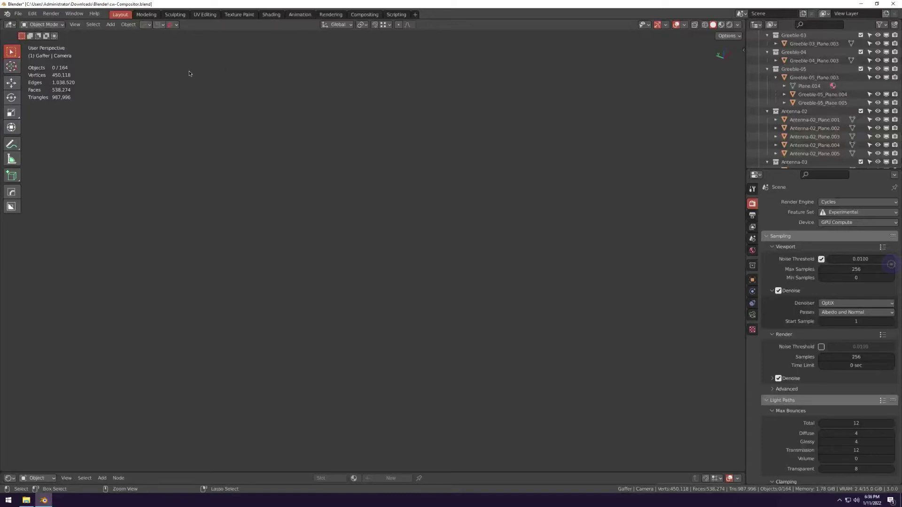
Step: Start a new Blender file without saving the changes to cw-Compositor.blend
key("ctrl+n")
left_click(230, 75)
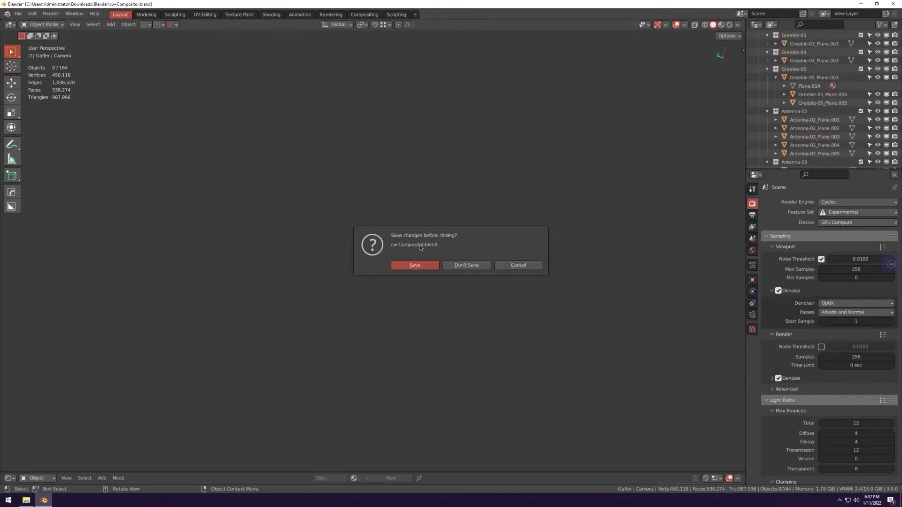
left_click(463, 265)
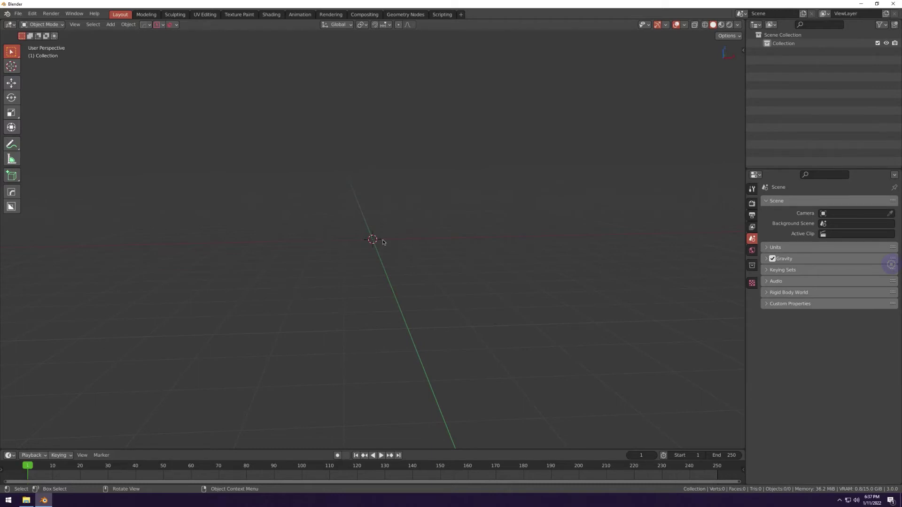
Step: Add a cube mesh at the 3D cursor in the empty scene
middle_click_drag(383, 242, 383, 240)
key("shift+a")
mouse_move(384, 241)
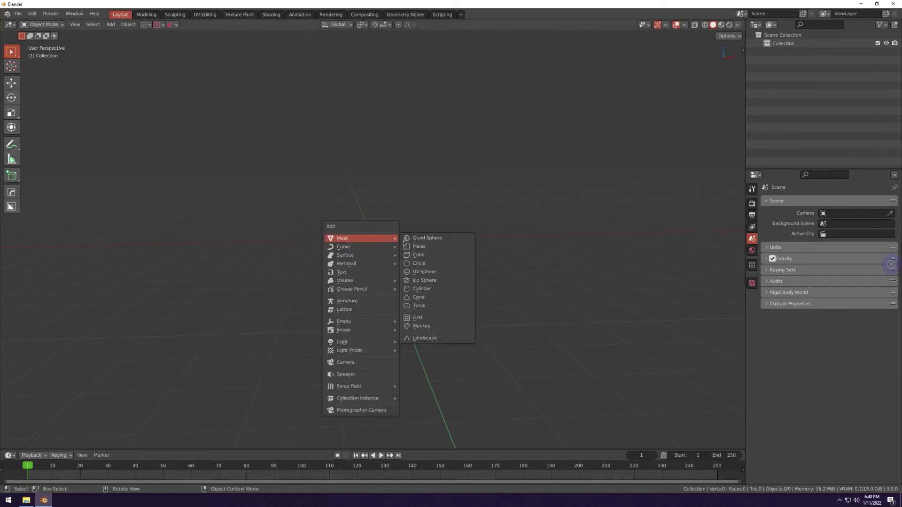
left_click(415, 255)
Step: Examine the new cube from several angles and distances to check how smoothly the viewport responds
middle_click_drag(383, 239, 372, 221)
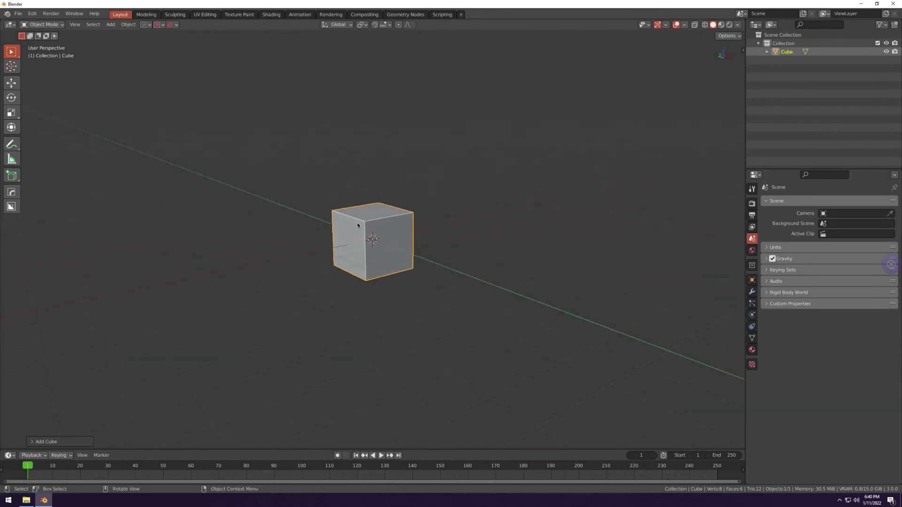
scroll(359, 225, "down", 1)
scroll(359, 225, "up", 5)
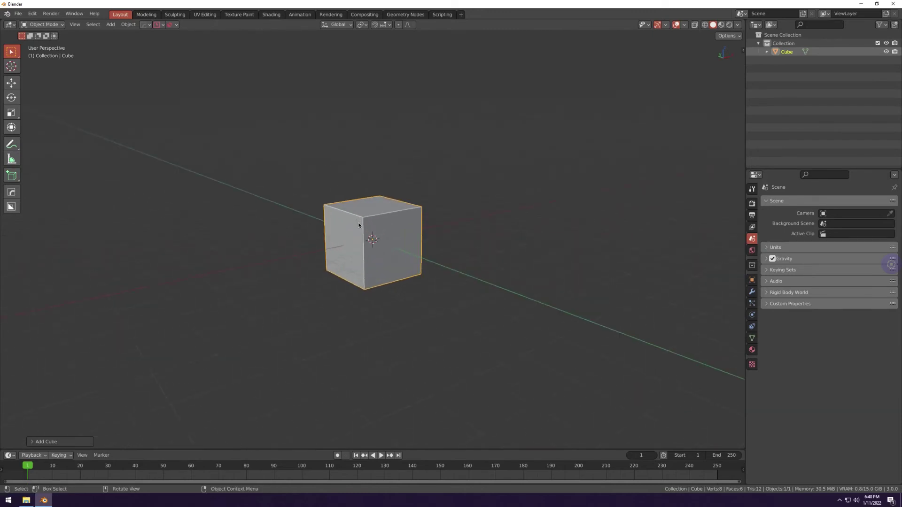
middle_click_drag(365, 197, 365, 206)
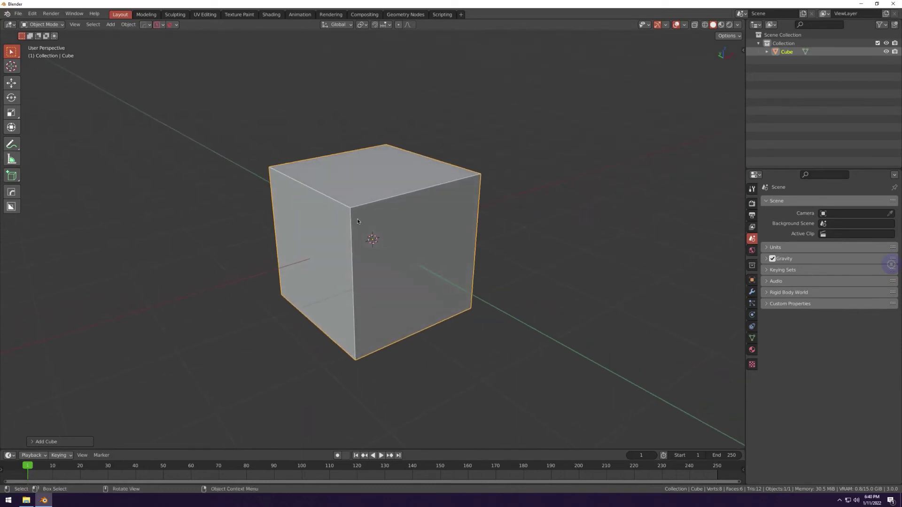
middle_click_drag(379, 221, 364, 211)
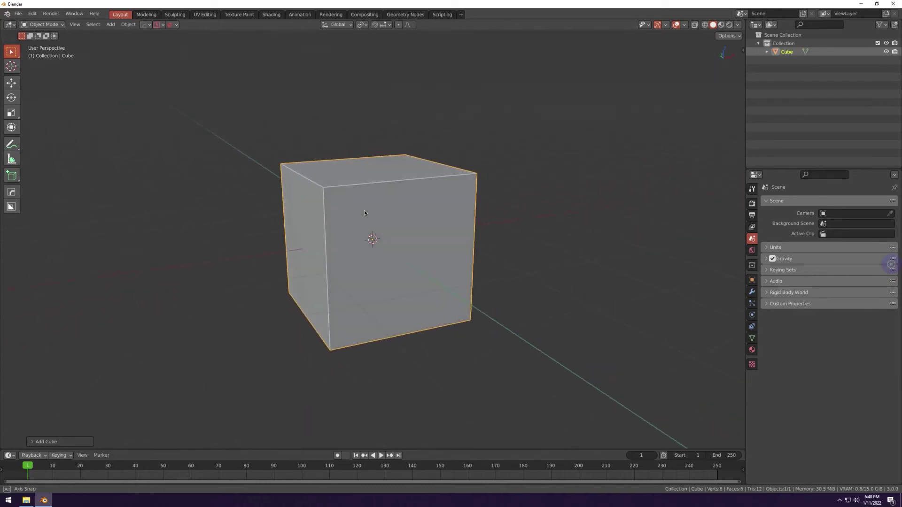
scroll(365, 211, "up", 3)
scroll(364, 213, "down", 7)
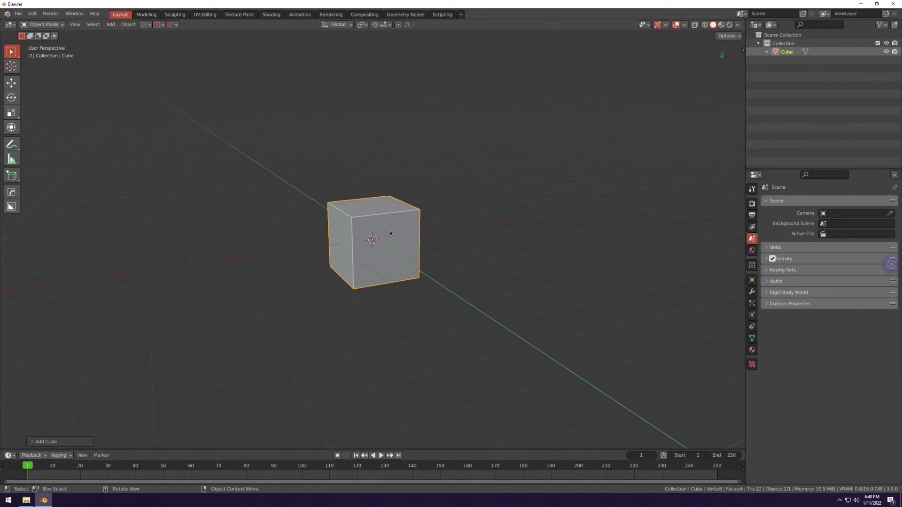
middle_click_drag(389, 230, 384, 230)
scroll(384, 231, "up", 3)
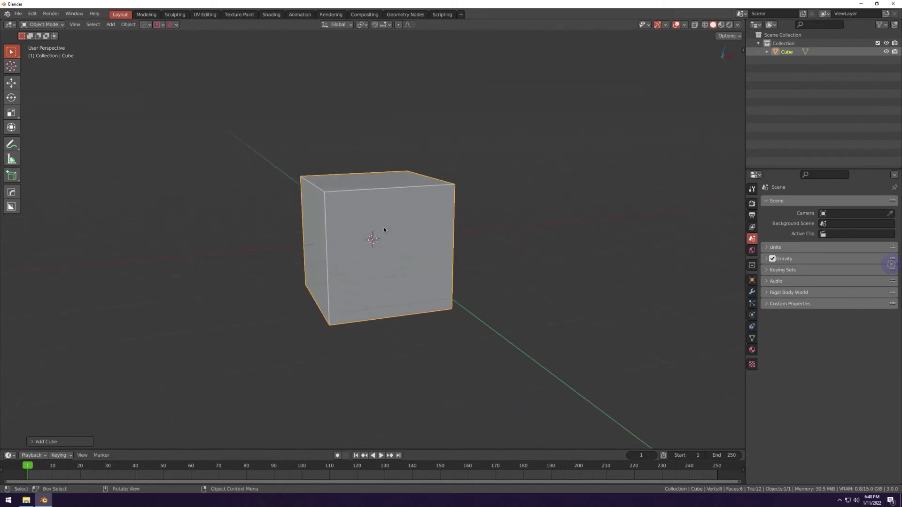
scroll(384, 230, "down", 4)
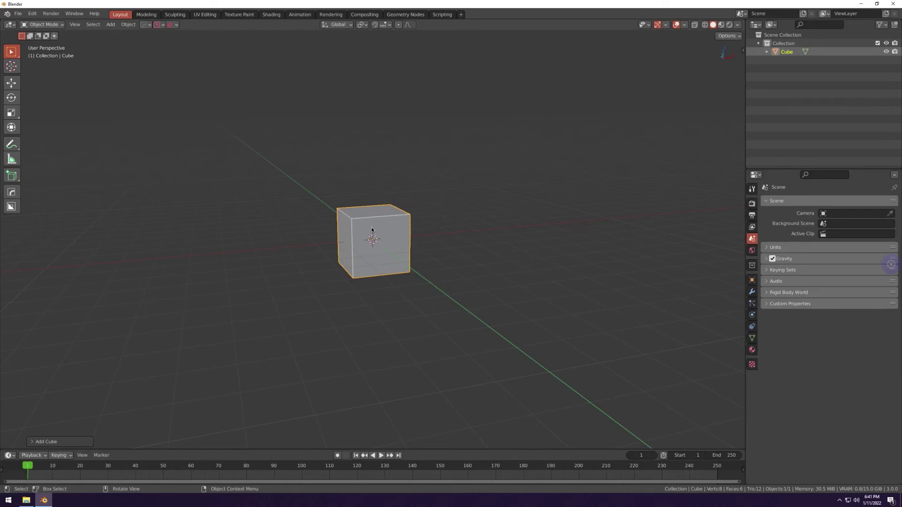
middle_click_drag(435, 224, 423, 222)
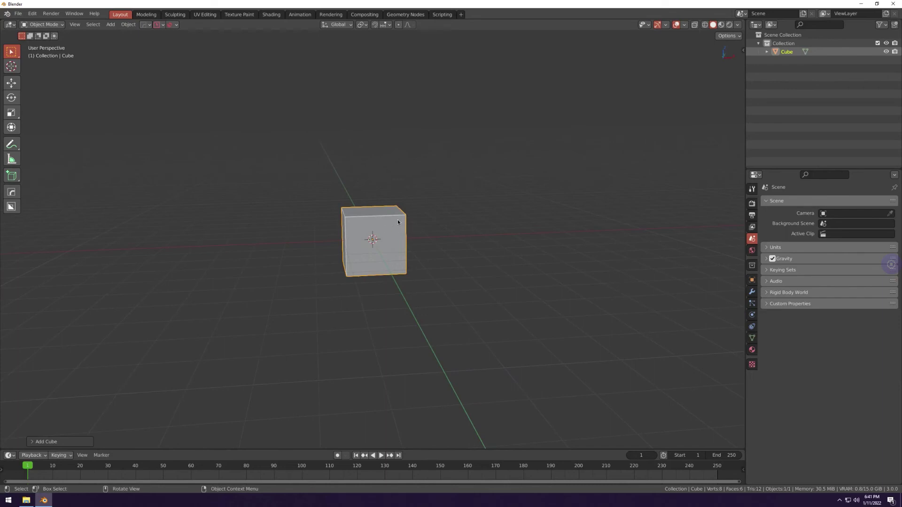
scroll(394, 221, "up", 2)
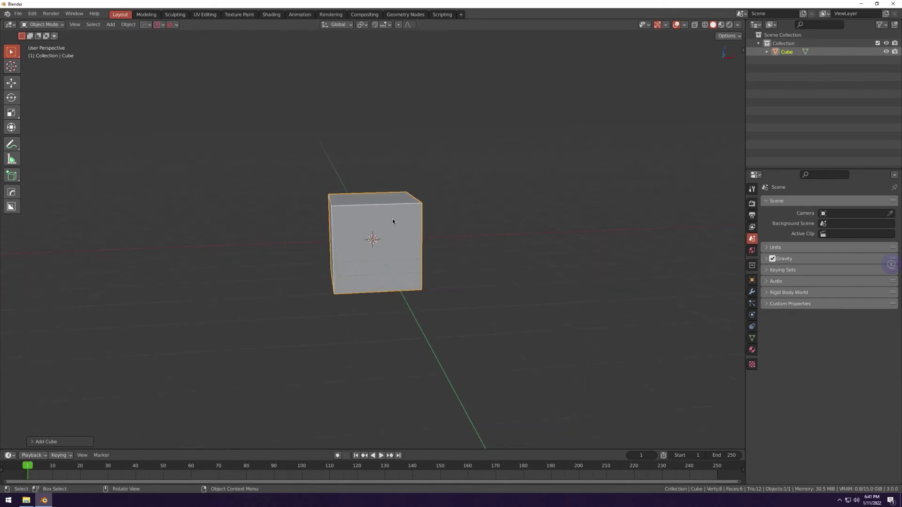
middle_click_drag(393, 220, 399, 220)
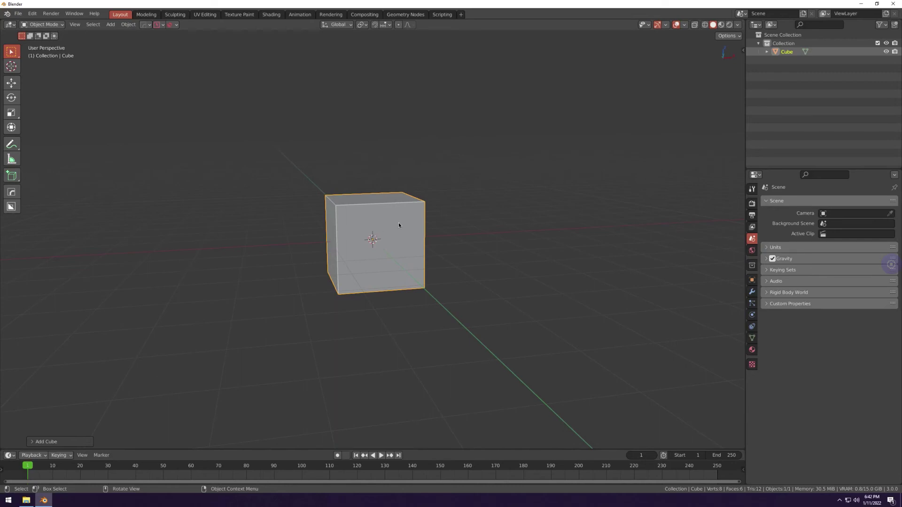
middle_click_drag(423, 213, 415, 207)
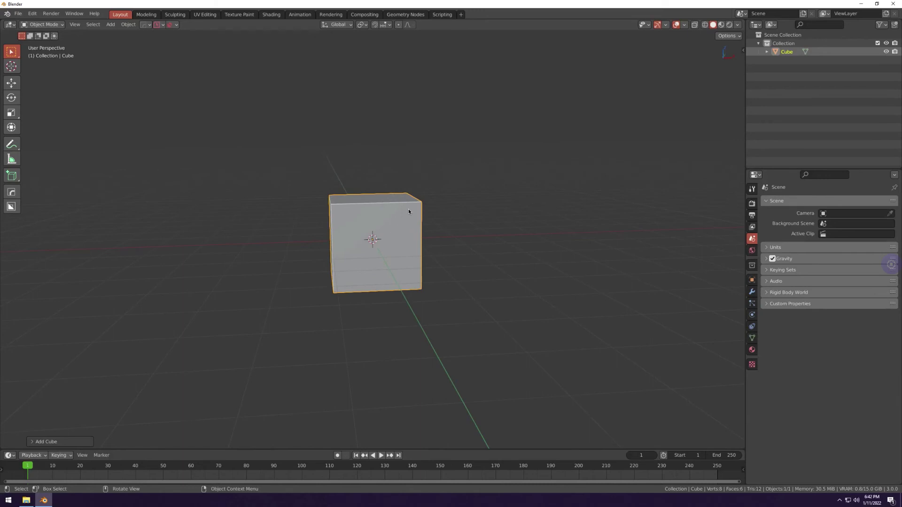
middle_click_drag(404, 203, 404, 210)
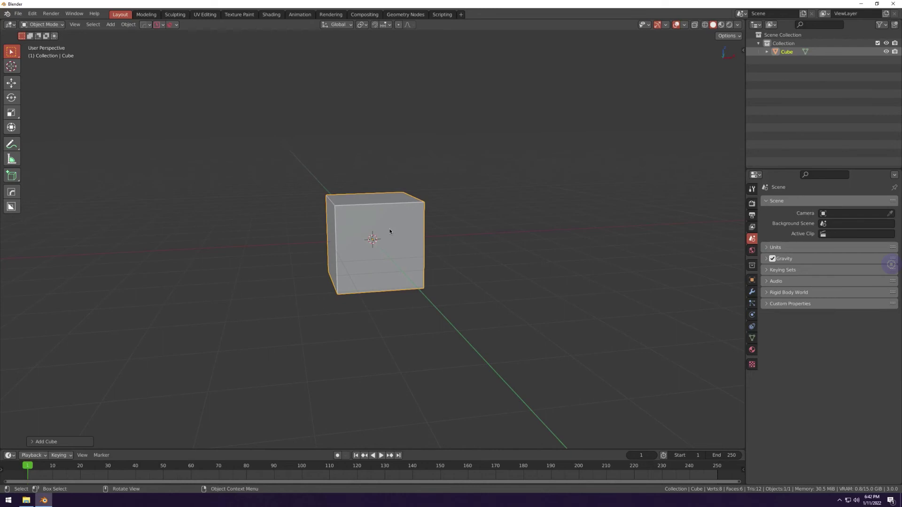
middle_click_drag(390, 230, 388, 229)
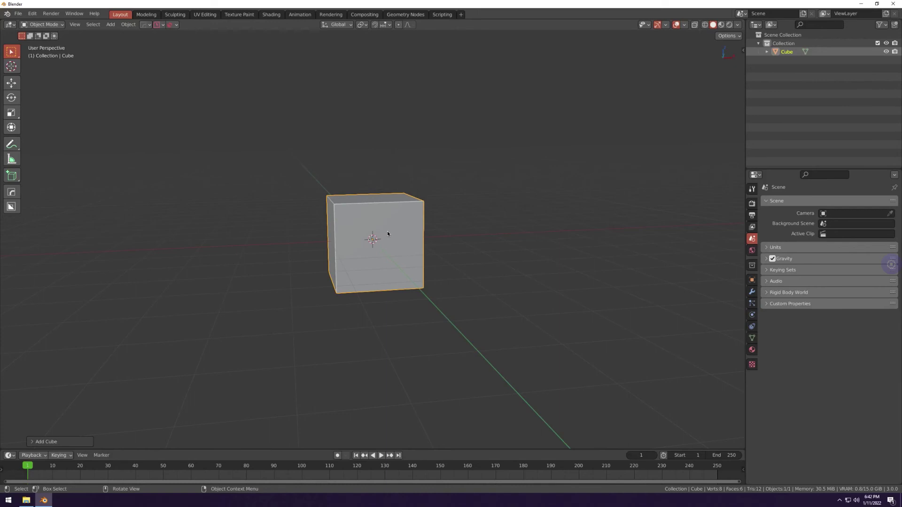
middle_click_drag(387, 231, 388, 235)
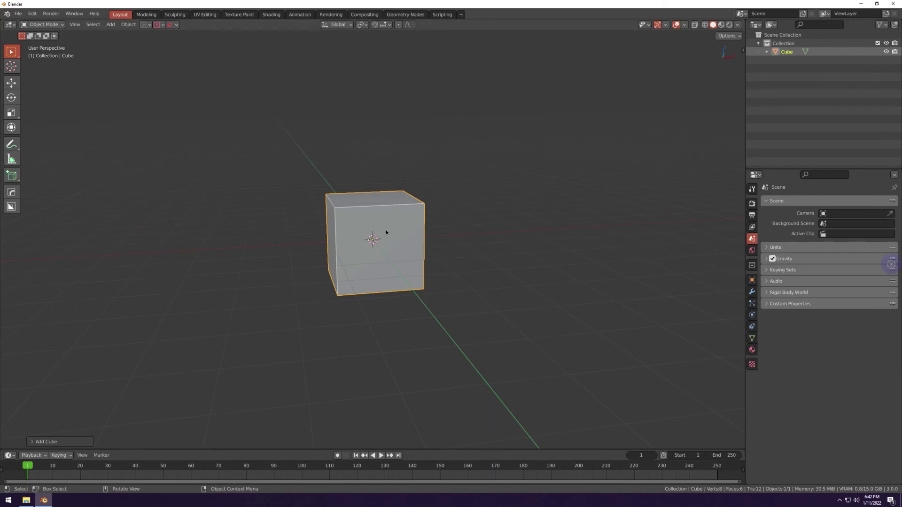
middle_click_drag(386, 229, 383, 226)
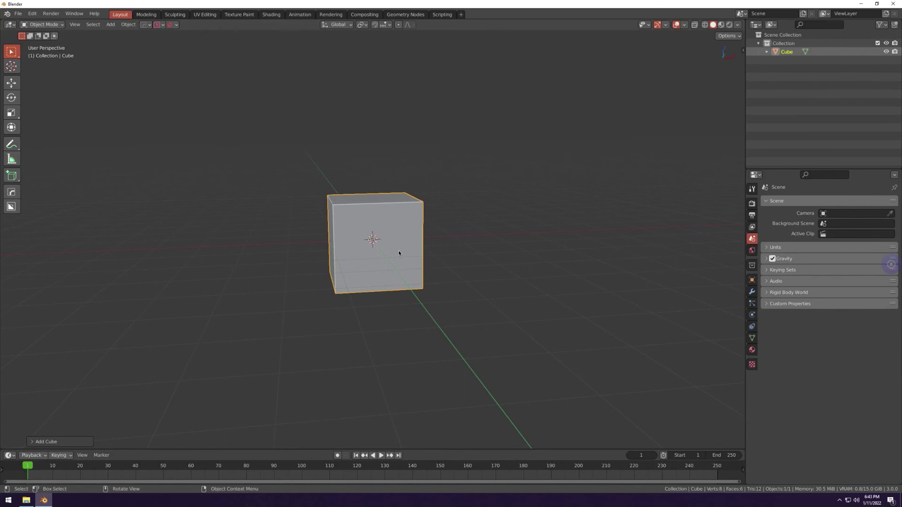
middle_click_drag(399, 249, 399, 253)
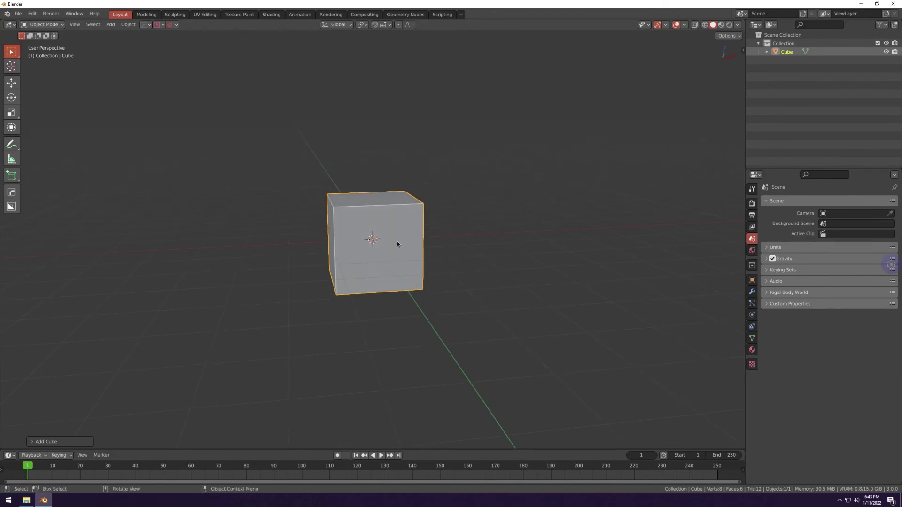
middle_click_drag(397, 244, 394, 239)
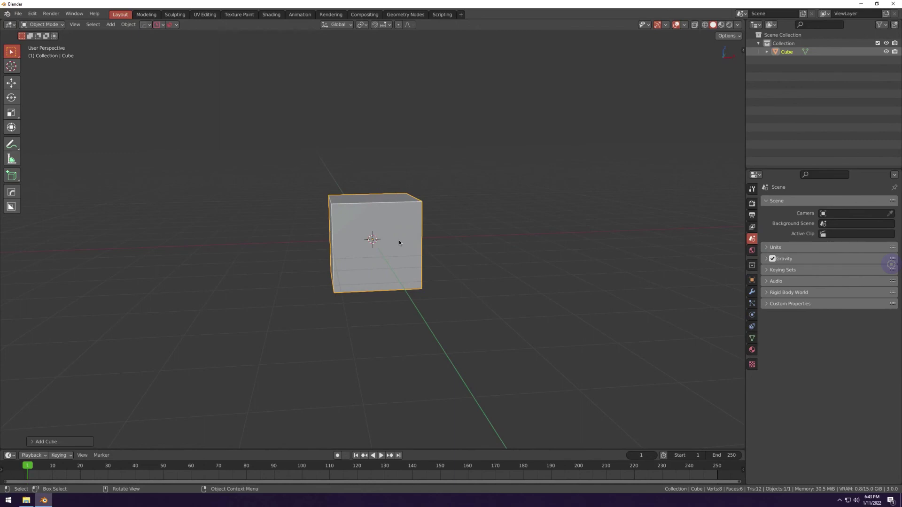
middle_click_drag(399, 239, 400, 243)
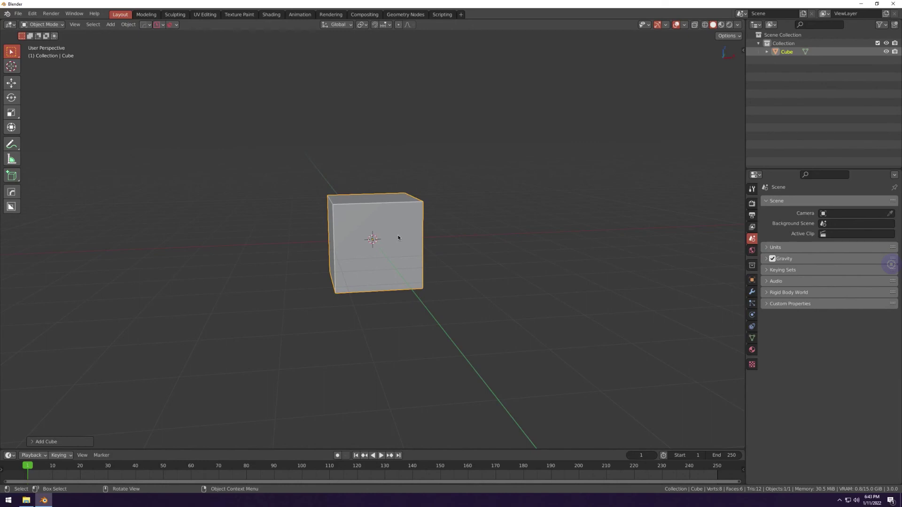
Step: Delete the cube, leaving the scene collection empty
key("x")
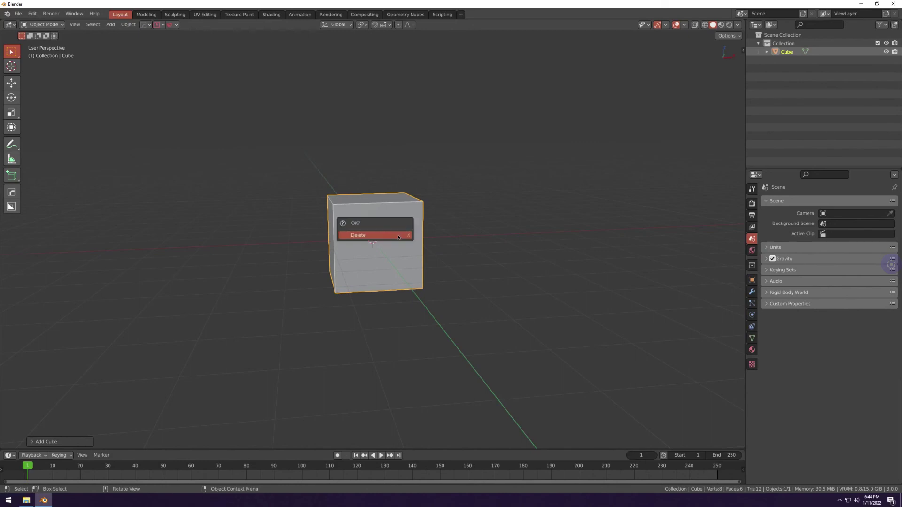
left_click(398, 236)
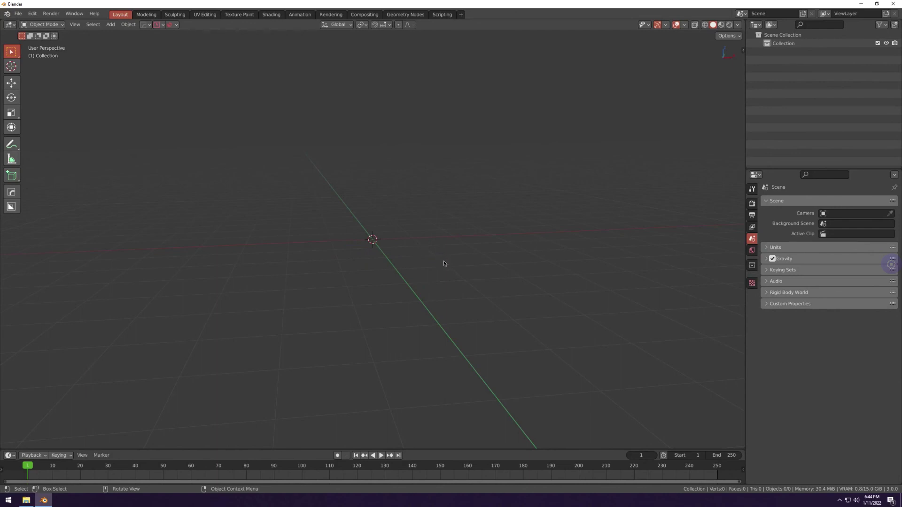
middle_click_drag(444, 263, 441, 261)
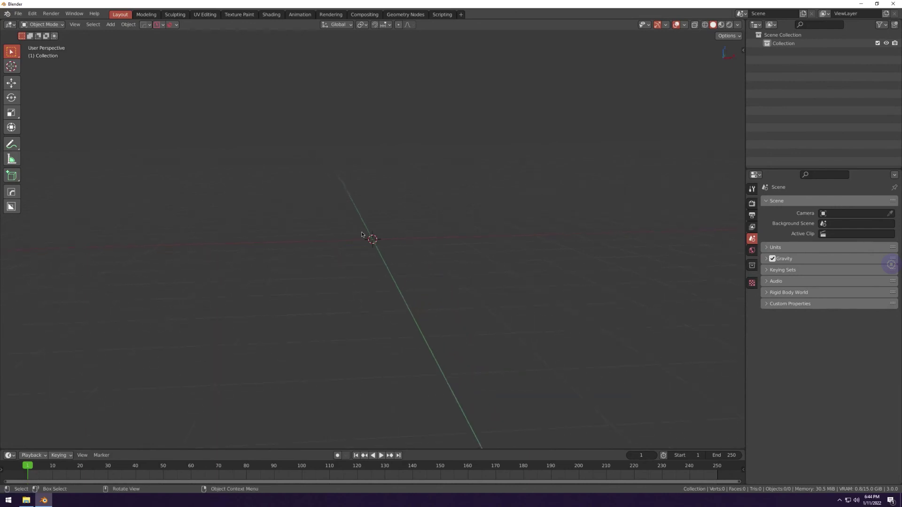